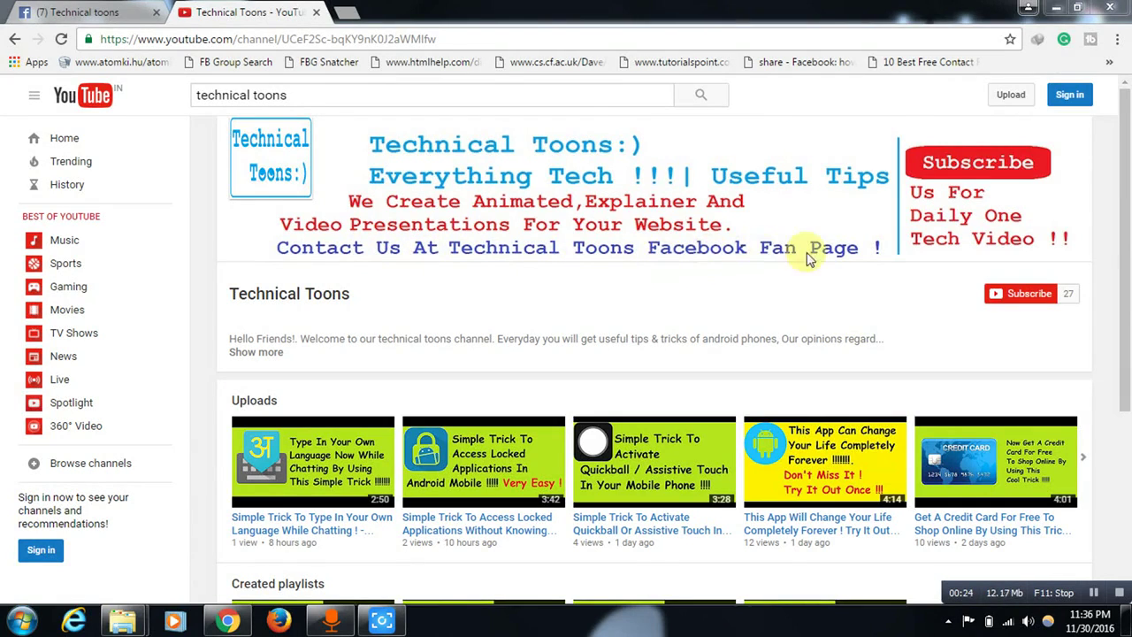
Switch from the YouTube channel page to the Technical toons Facebook tab.
left_click(113, 11)
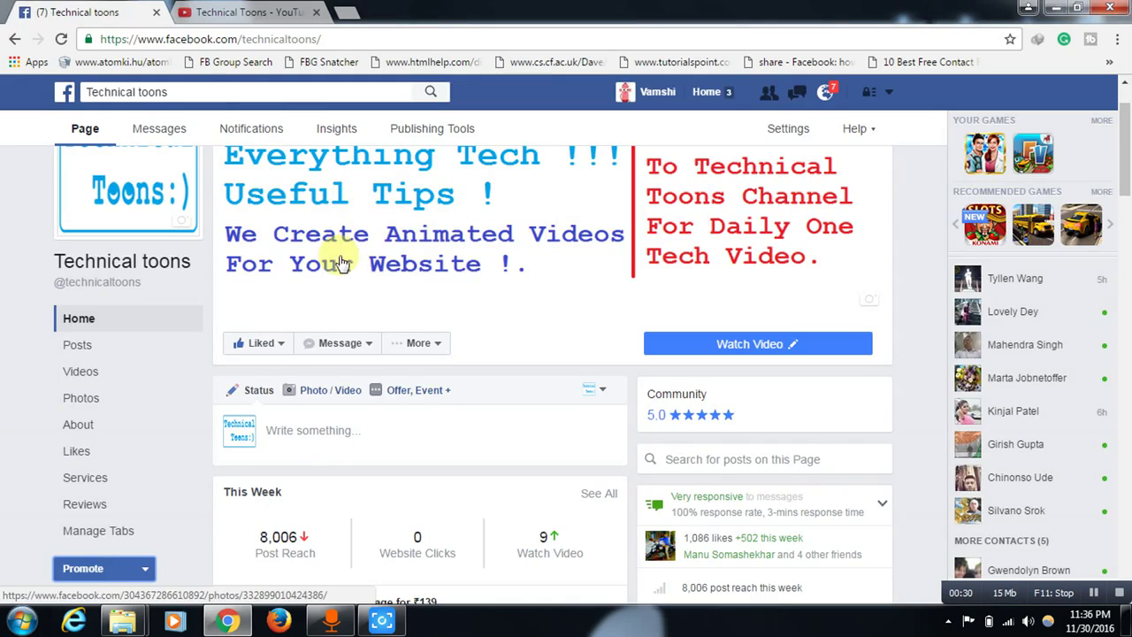
Look over the Liked button on the Technical toons Facebook page.
mouse_move(270, 347)
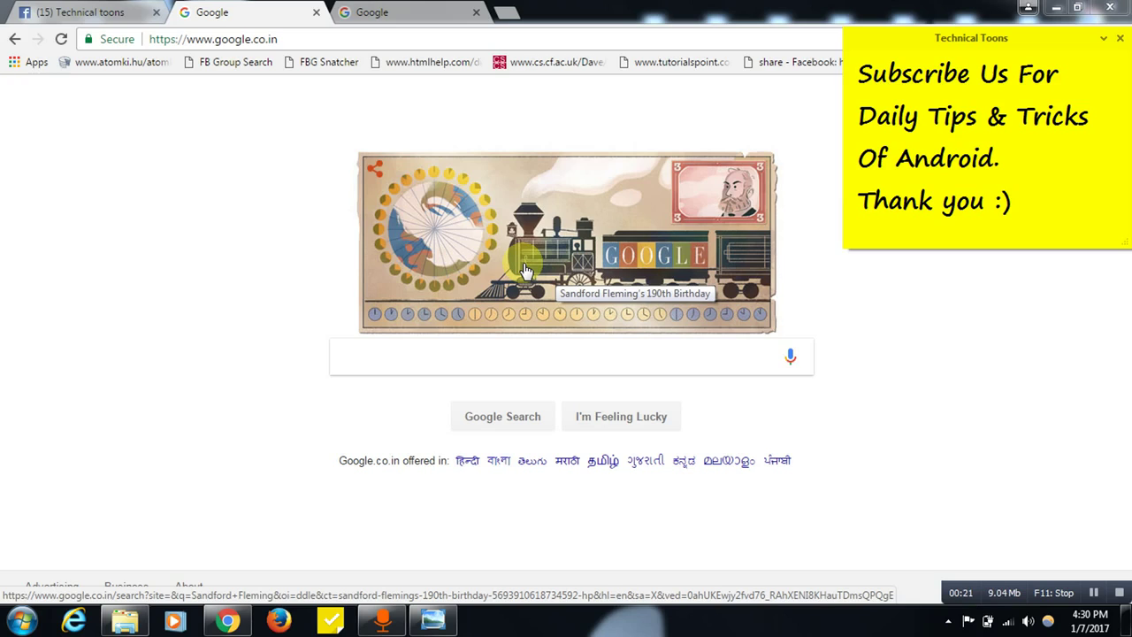
Bring up the black-and-white QR code in Photo Viewer, then minimise it again.
left_click(433, 619)
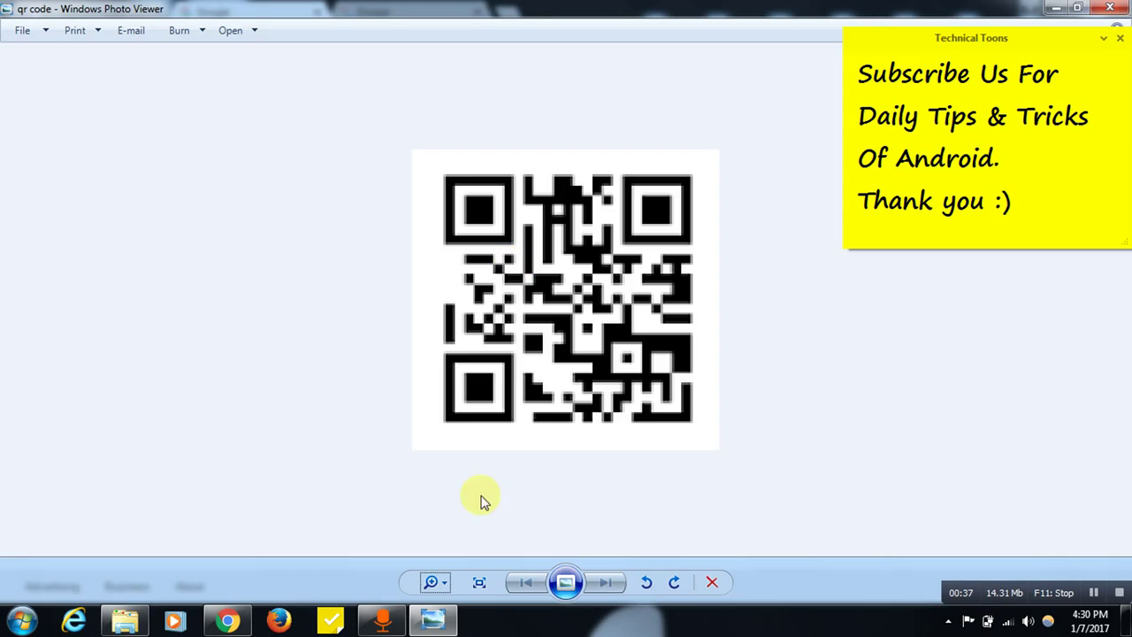
left_click(433, 619)
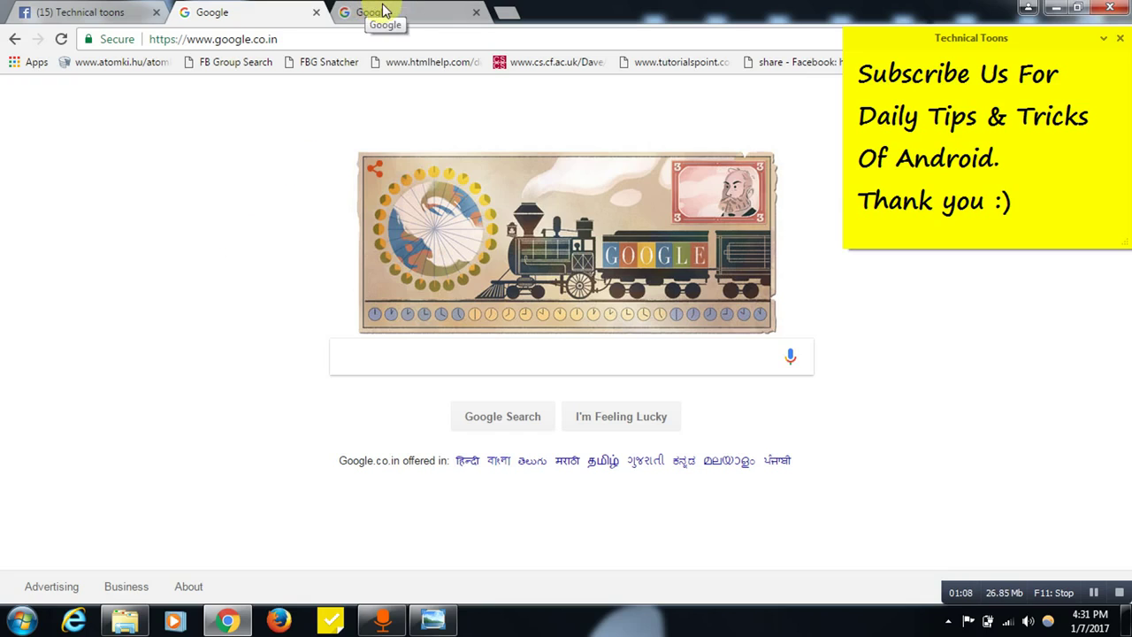
left_click(322, 41)
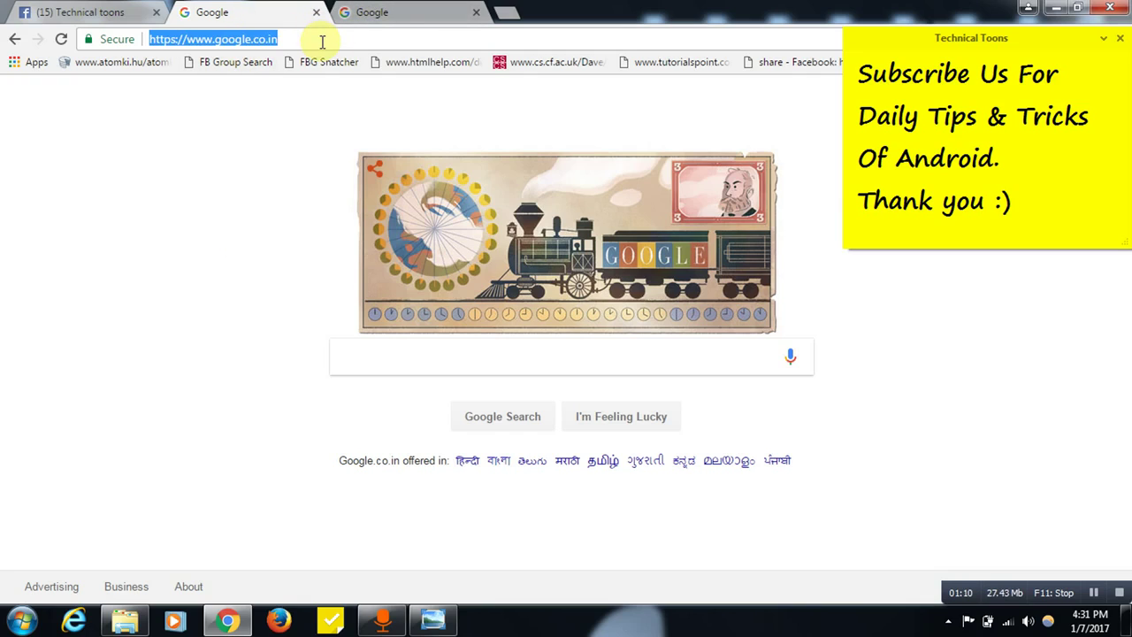
type("qrstuff.com")
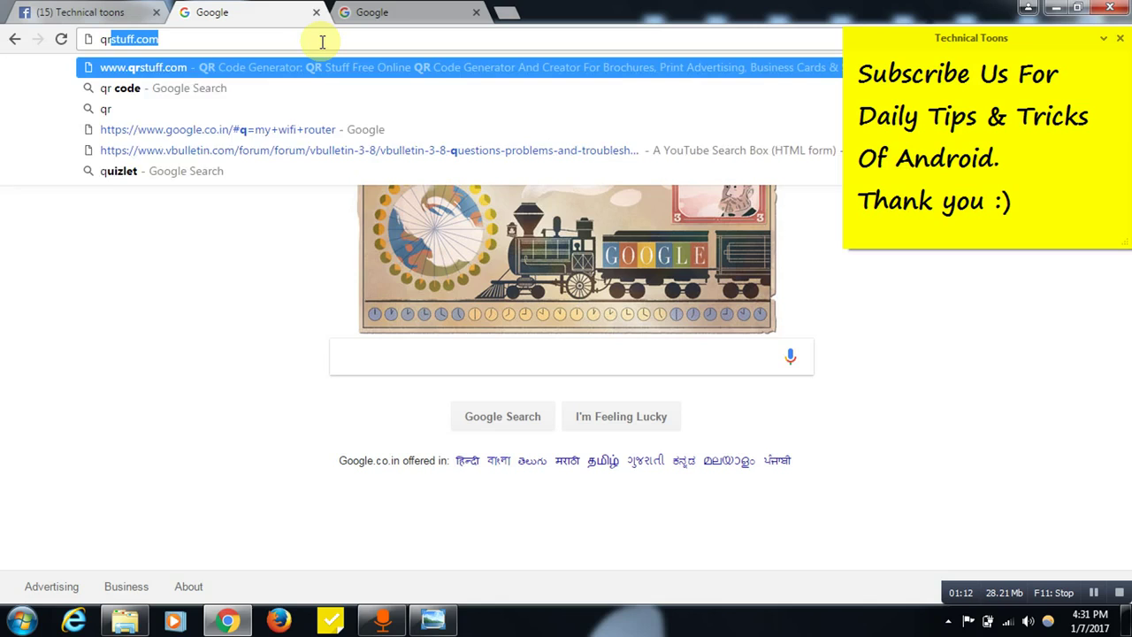
key("Right")
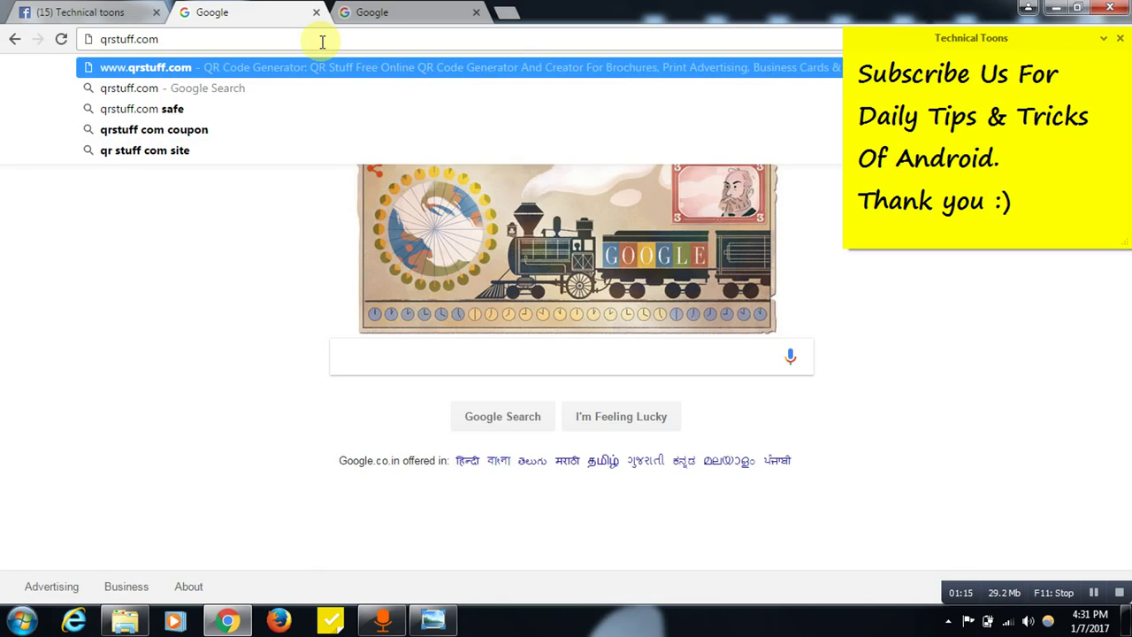
key("Return")
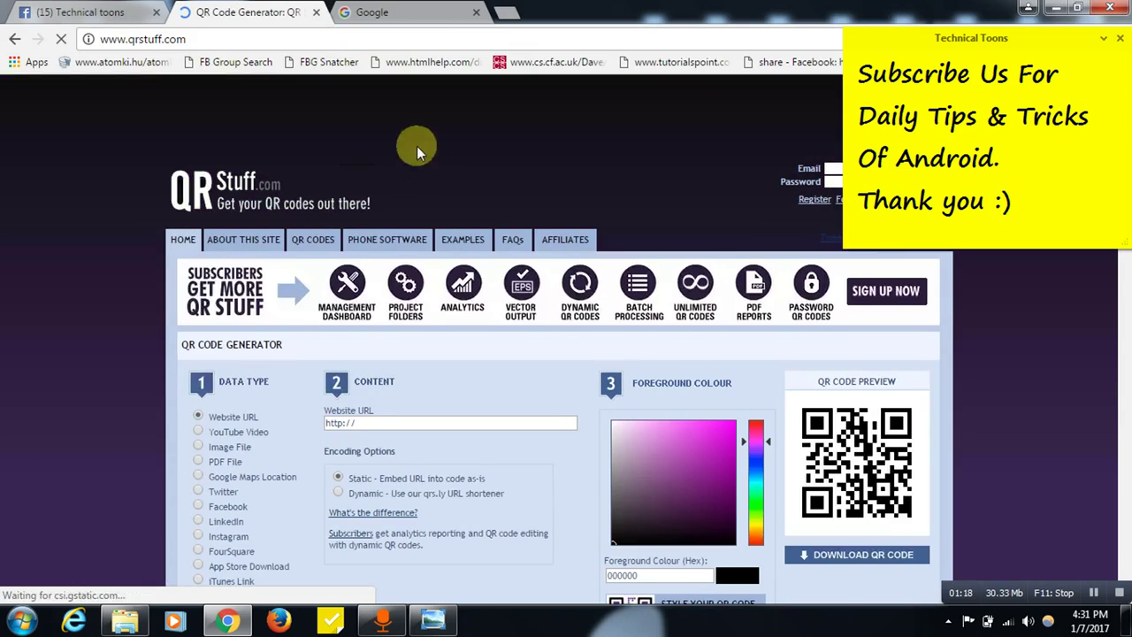
Scroll to the generator and focus the Website URL field, dismissing the past-URL list.
scroll(476, 217, "down", 1)
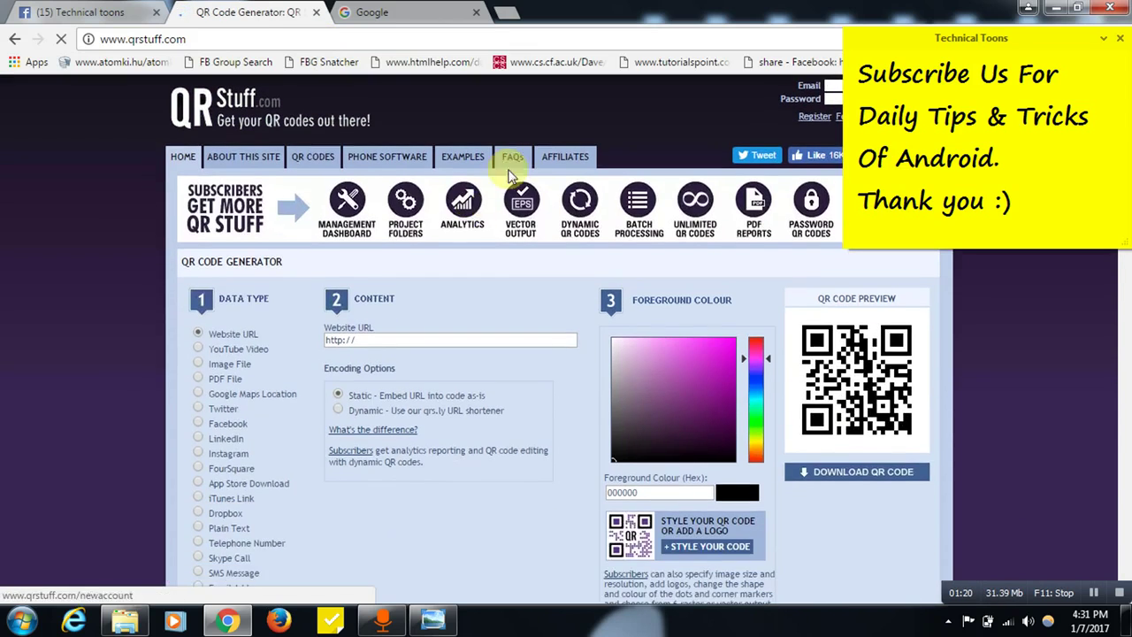
scroll(371, 197, "down", 1)
scroll(425, 205, "down", 1)
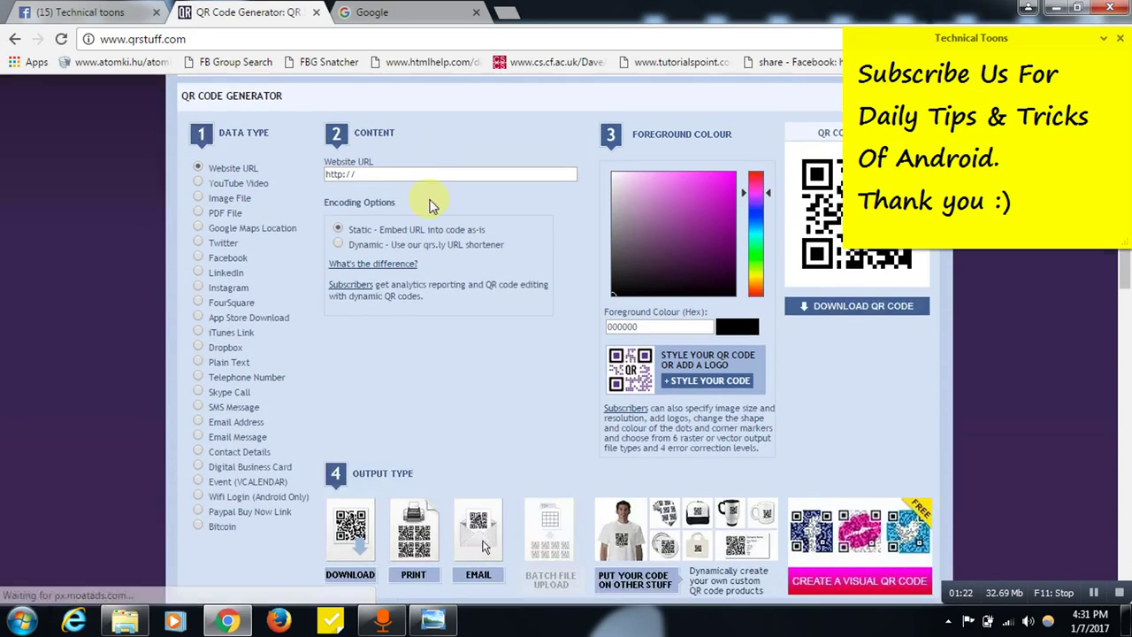
scroll(446, 181, "up", 1)
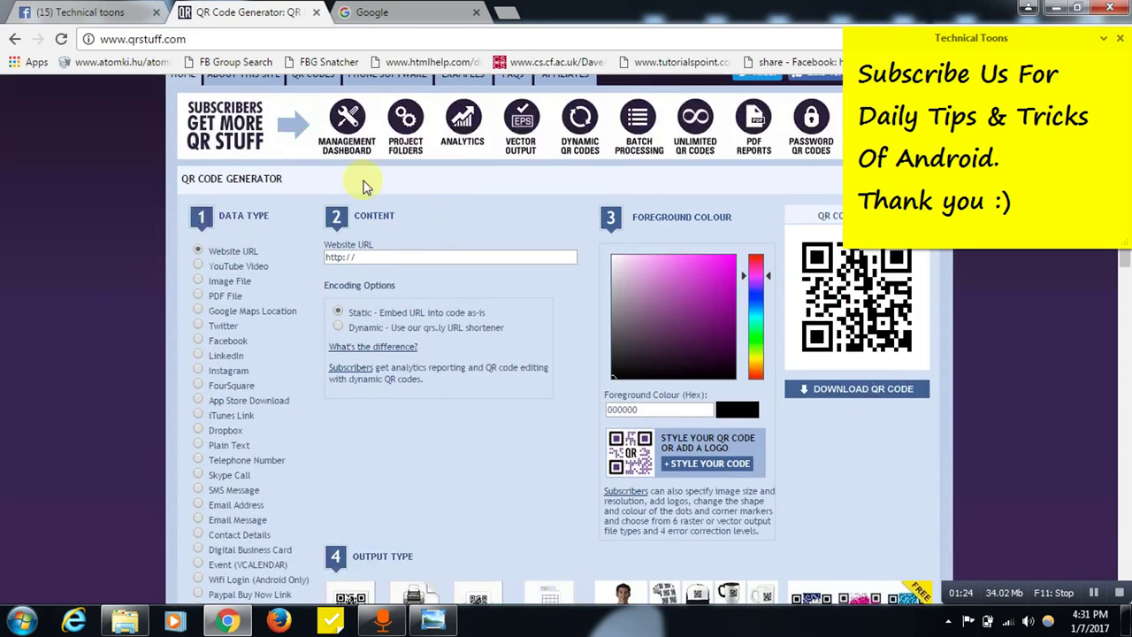
left_click(379, 259)
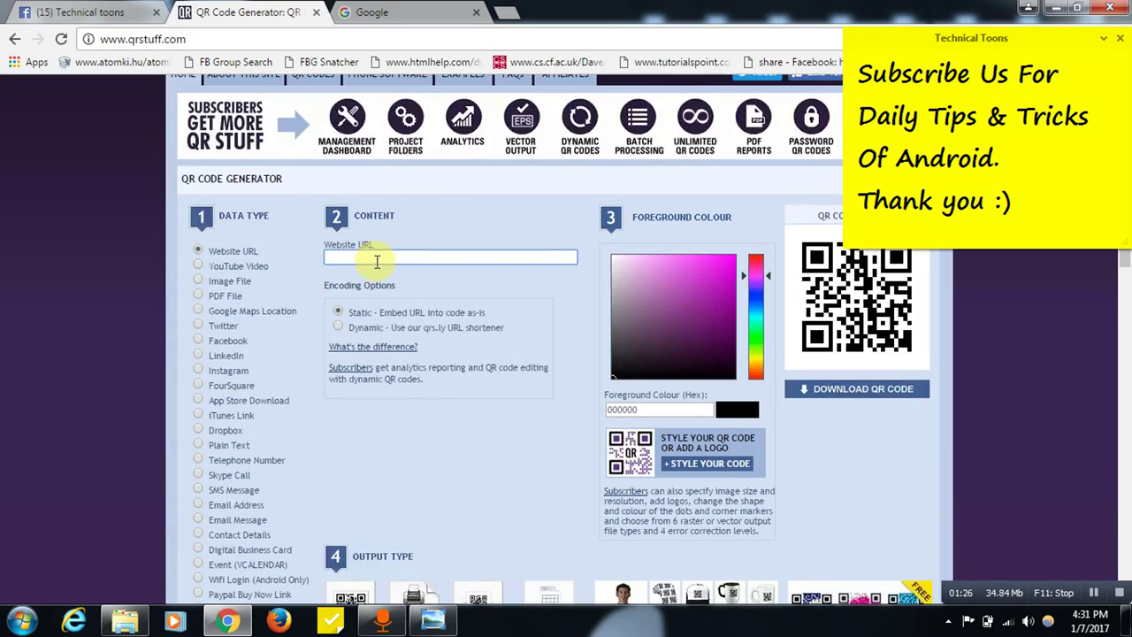
left_click(377, 259)
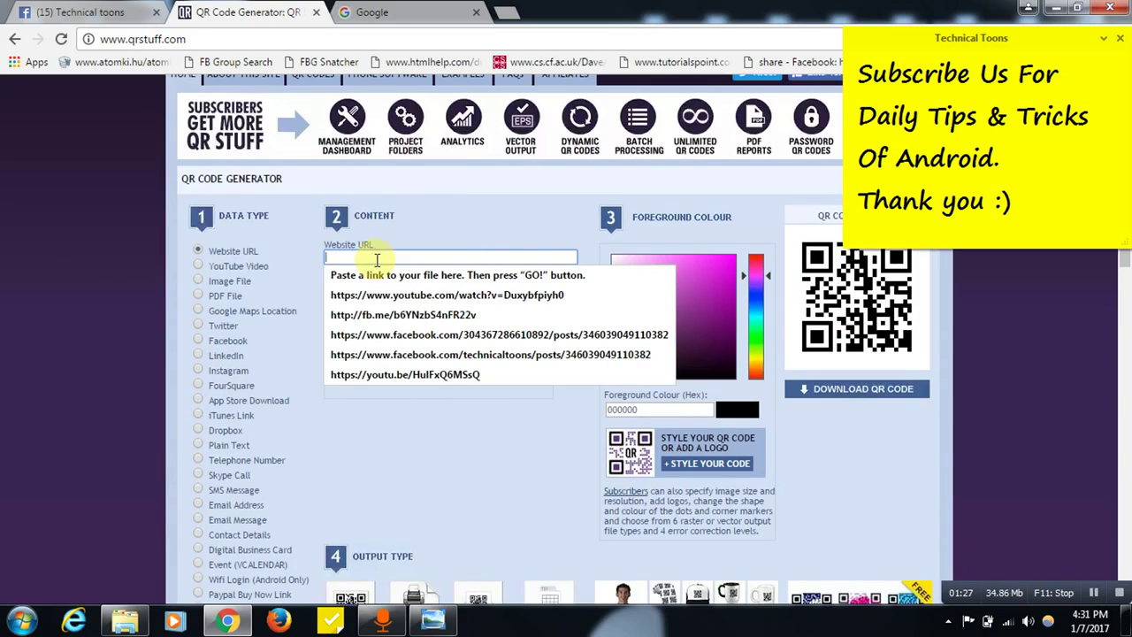
left_click(420, 221)
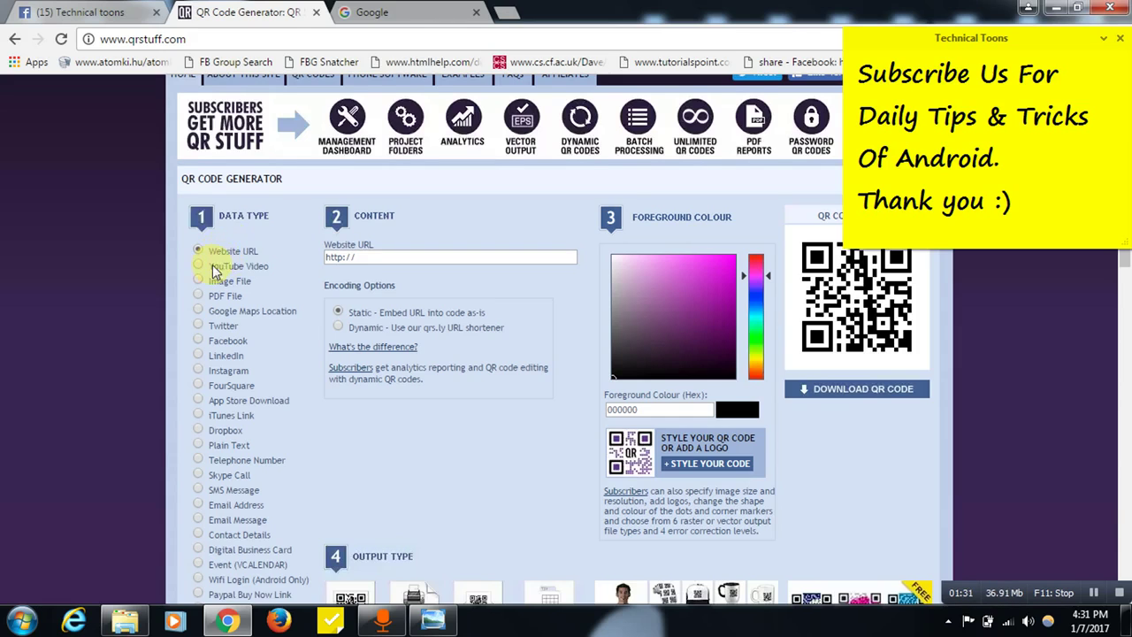
scroll(232, 270, "up", 1)
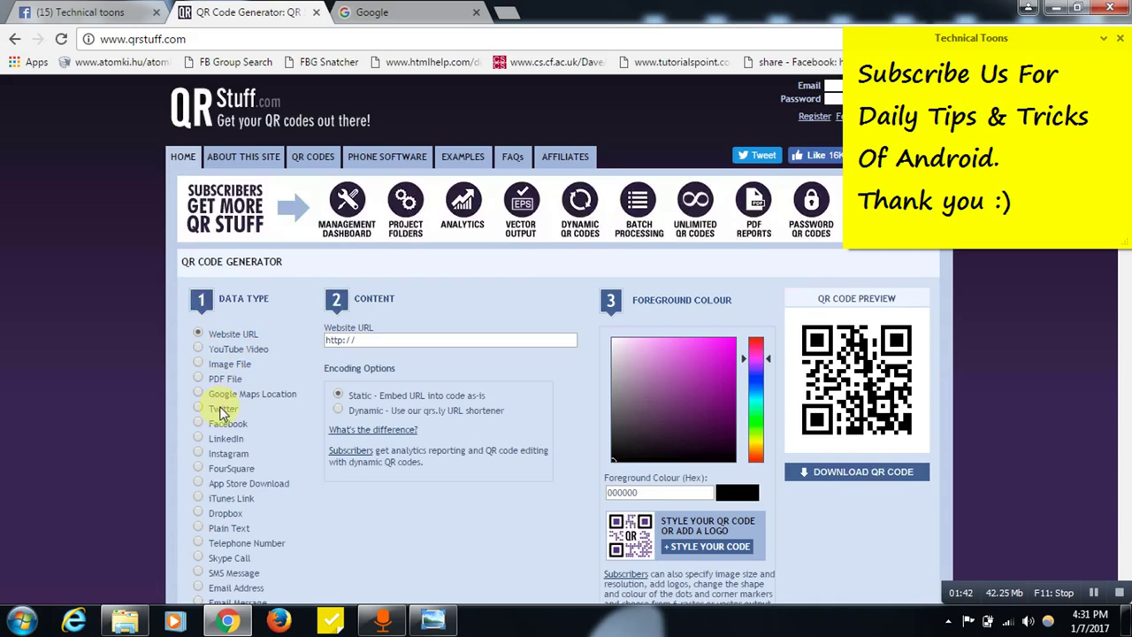
scroll(226, 323, "down", 1)
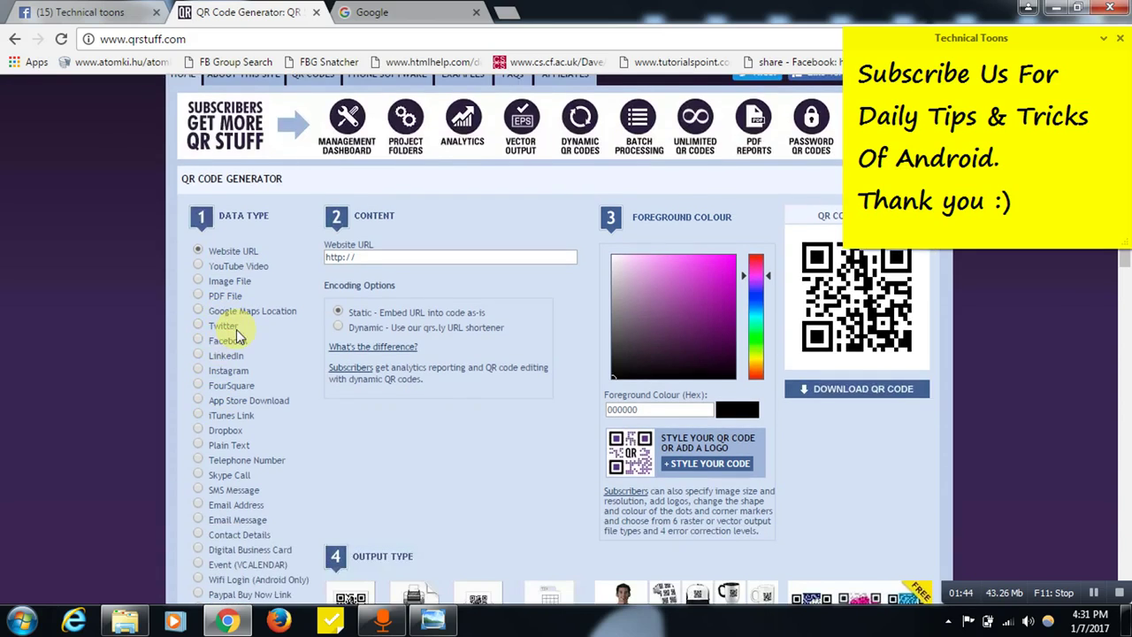
scroll(259, 380, "down", 1)
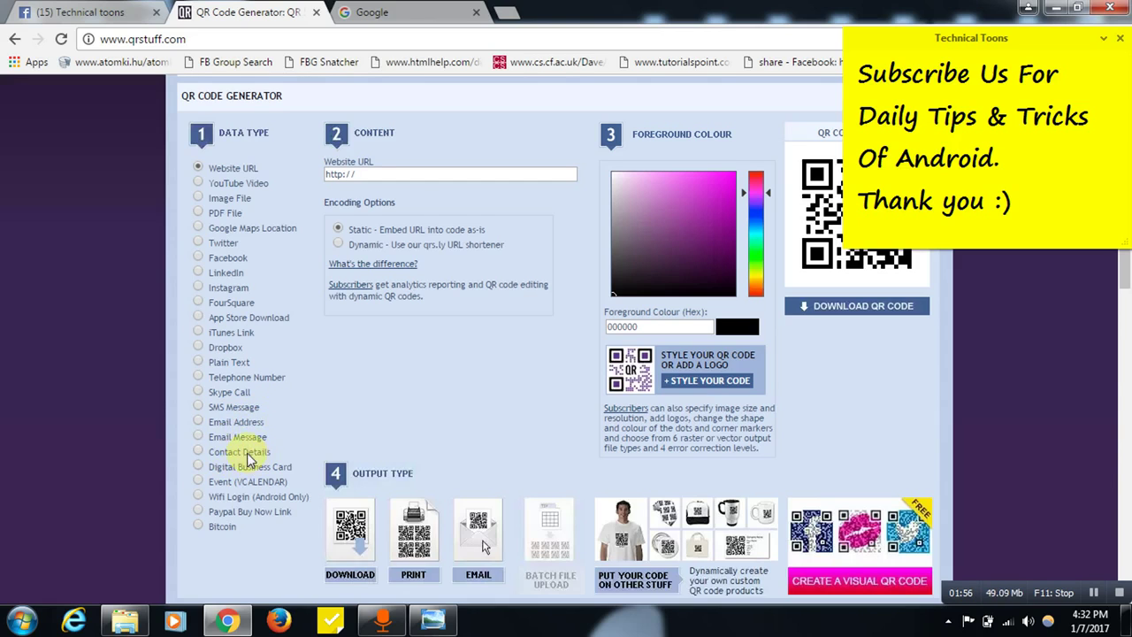
scroll(243, 446, "up", 2)
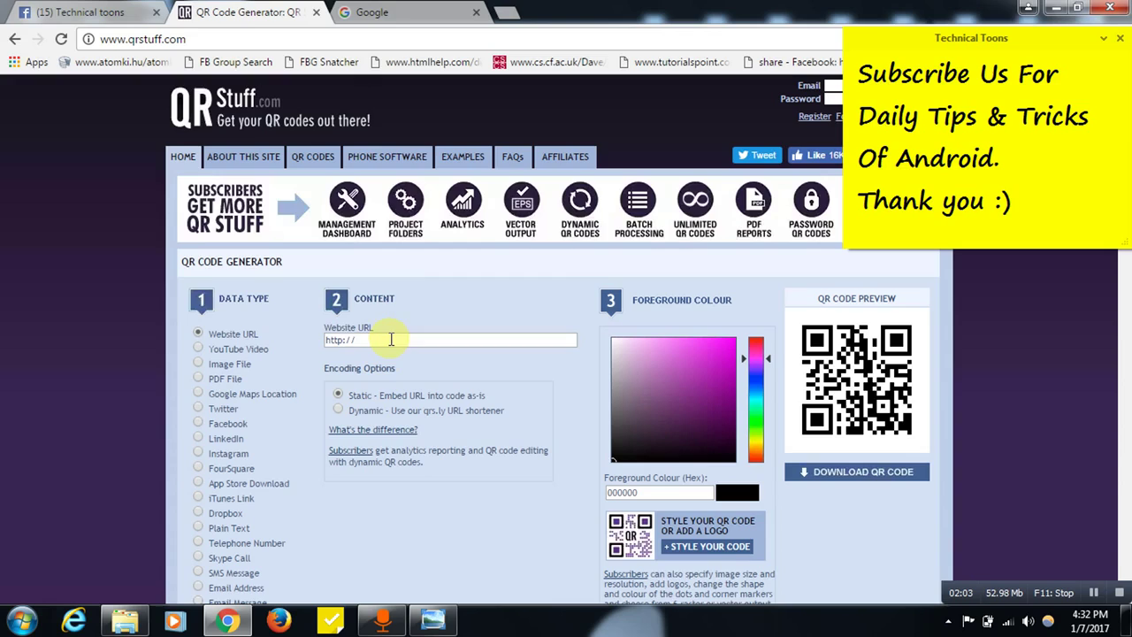
left_click(390, 340)
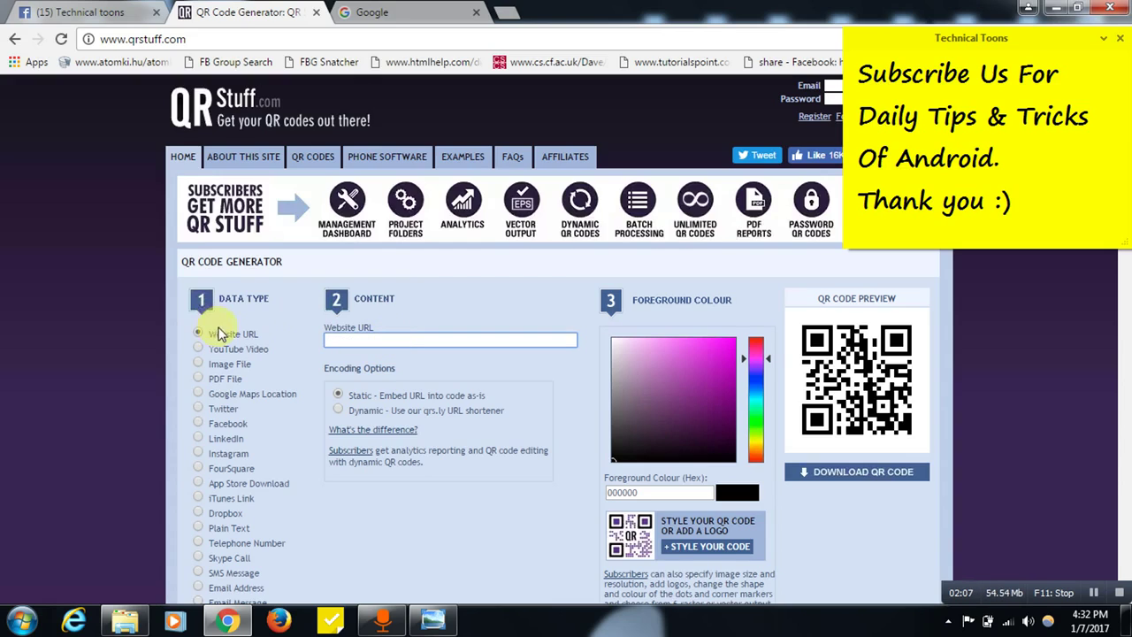
left_click(361, 338)
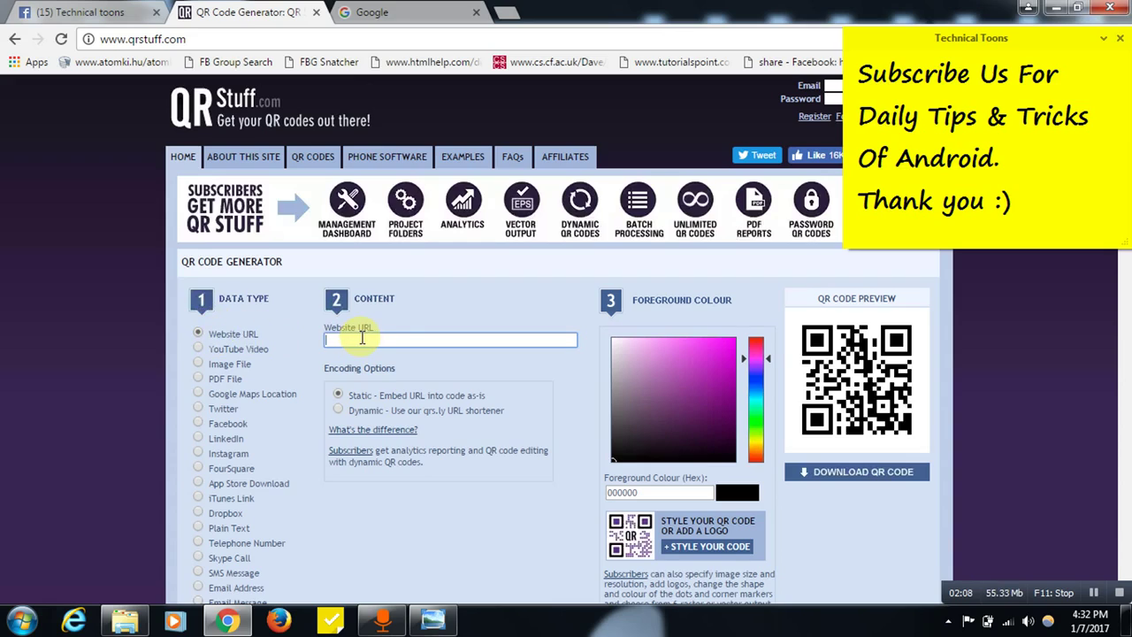
type("ww")
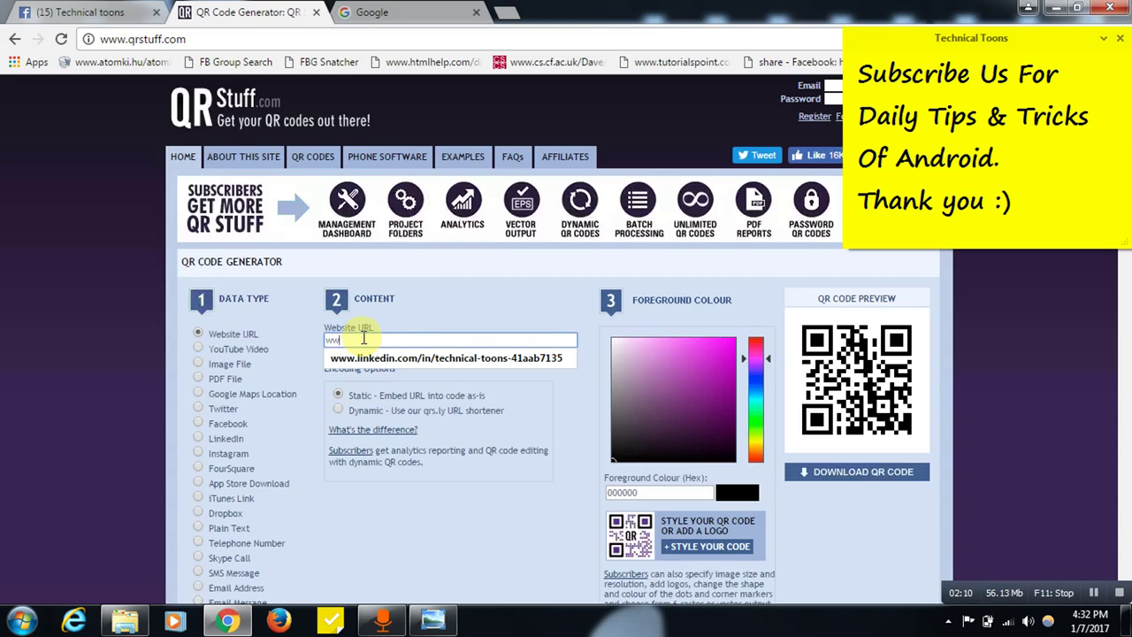
type("w.tec")
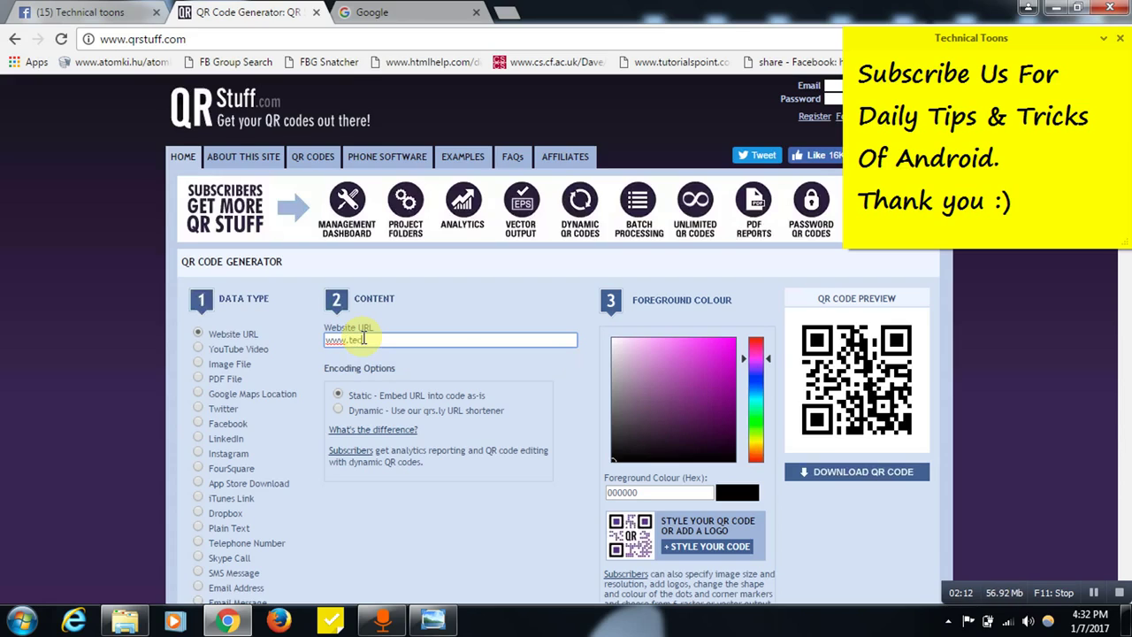
type("hnicaltoons.in")
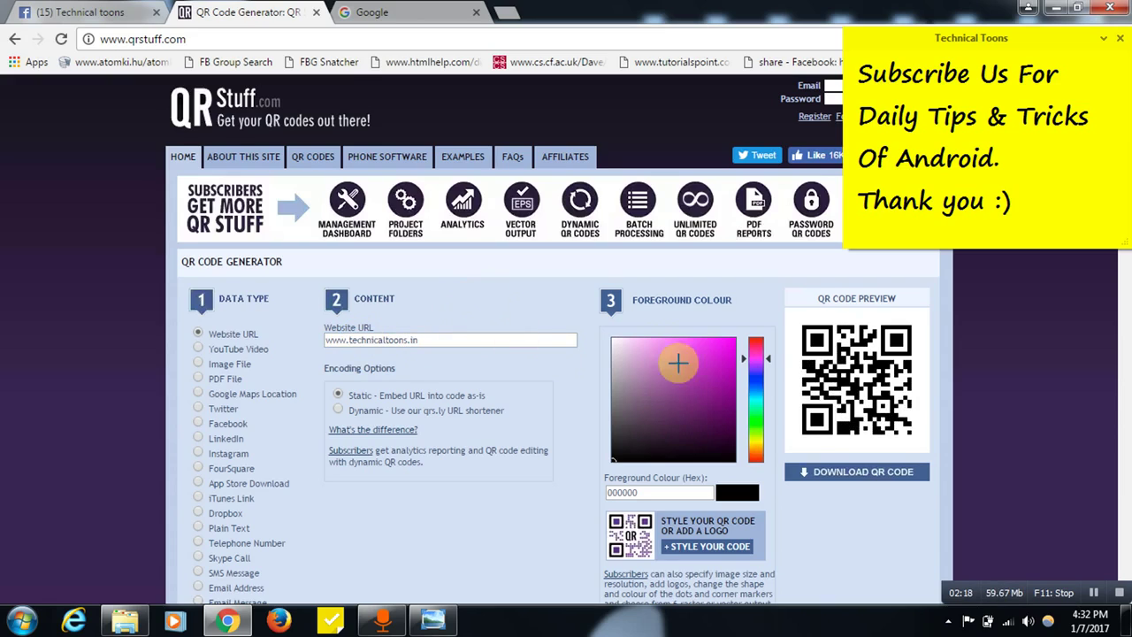
Set the foreground colour to fully saturated bright blue, hex 000dff.
left_click(769, 355)
left_click_drag(769, 354, 769, 398)
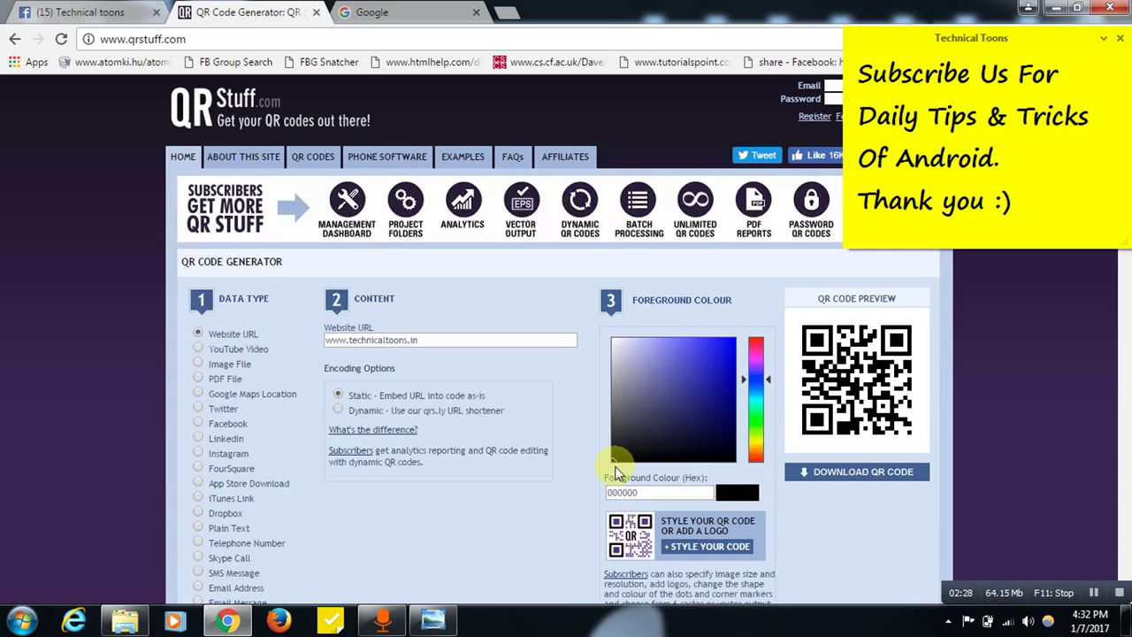
mouse_move(612, 459)
left_mouse_down()
mouse_move(729, 371)
mouse_move(742, 389)
mouse_move(769, 362)
mouse_move(768, 342)
mouse_move(769, 379)
left_mouse_up()
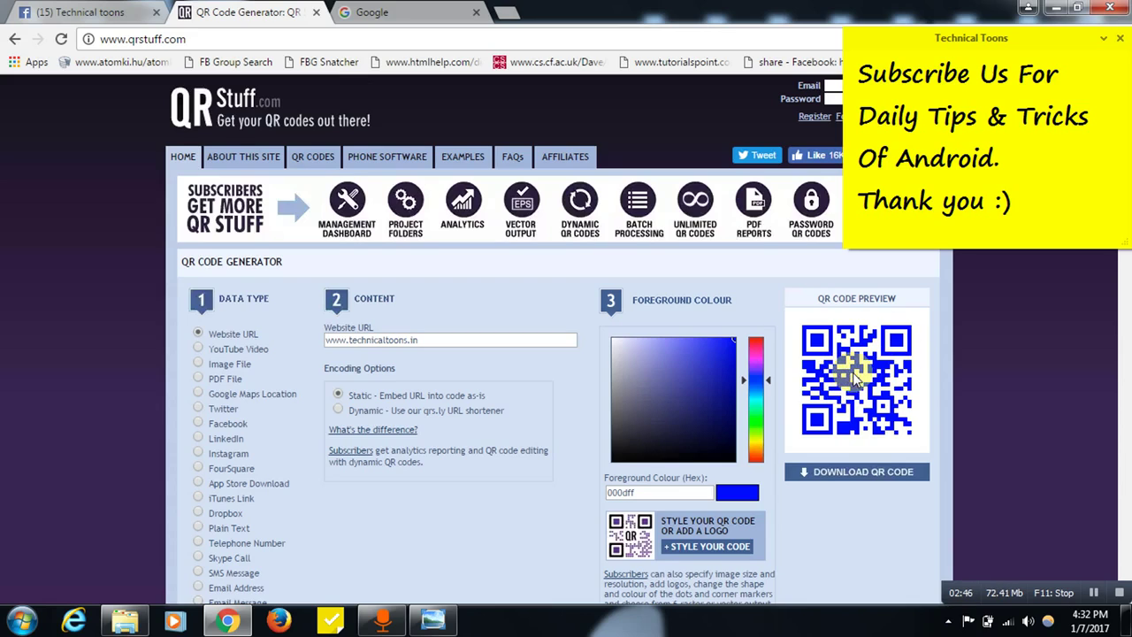
Download the blue QR code, decline the subscription offer, and open the PNG in Photo Viewer.
left_click(864, 476)
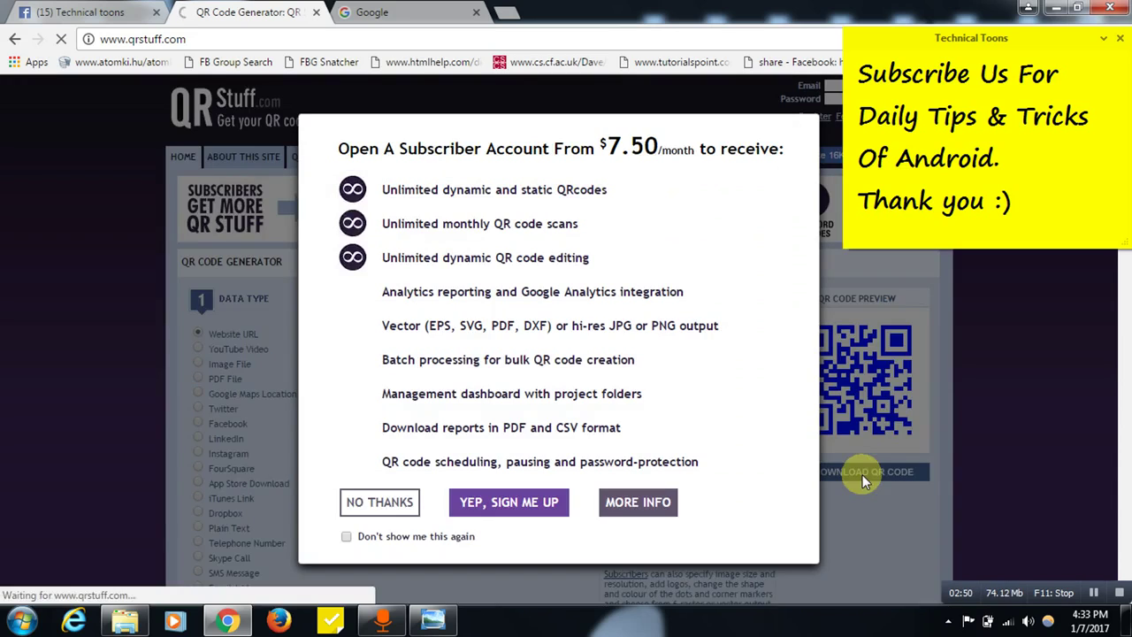
left_click(355, 501)
left_click(82, 585)
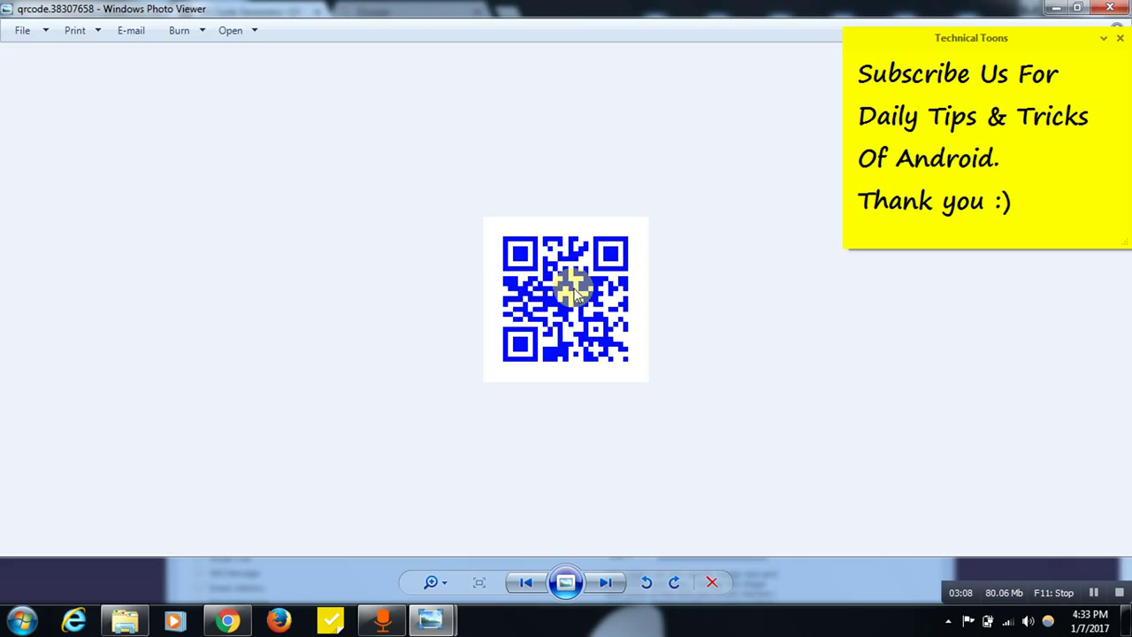
key("alt+Tab")
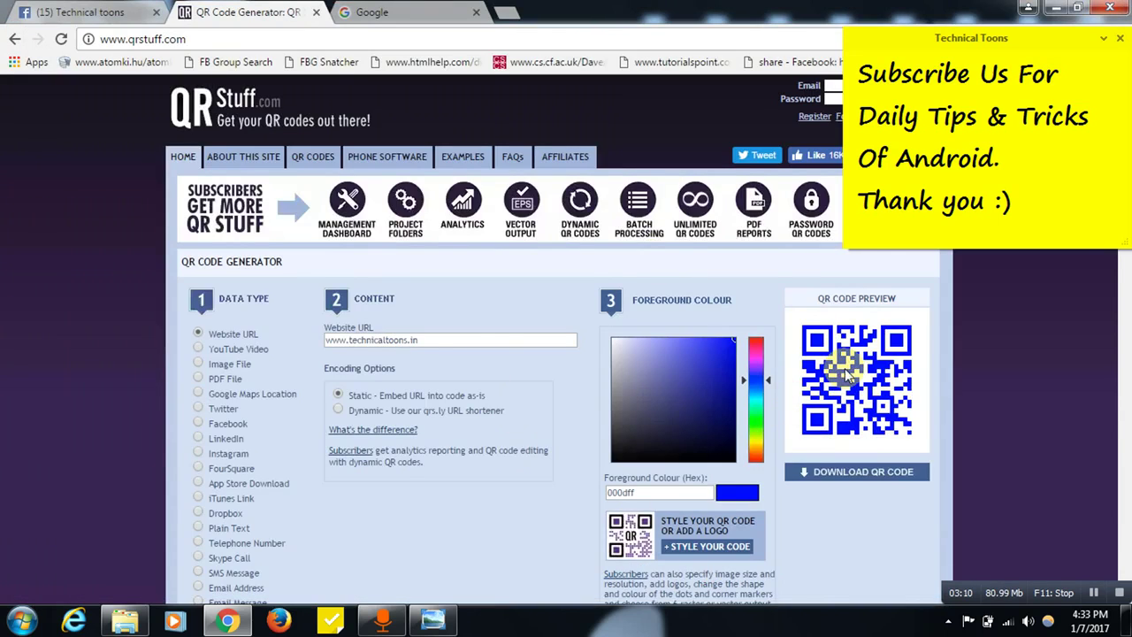
Change the data type from YouTube Video to Facebook with Create Facebook Like selected.
scroll(372, 349, "down", 1)
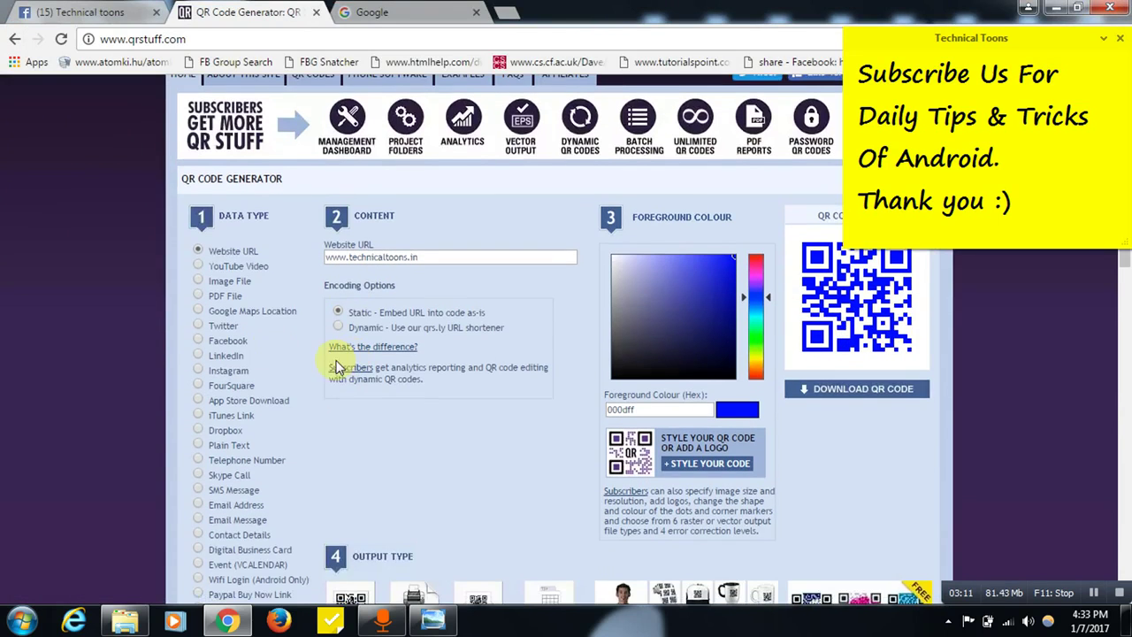
left_click(198, 267)
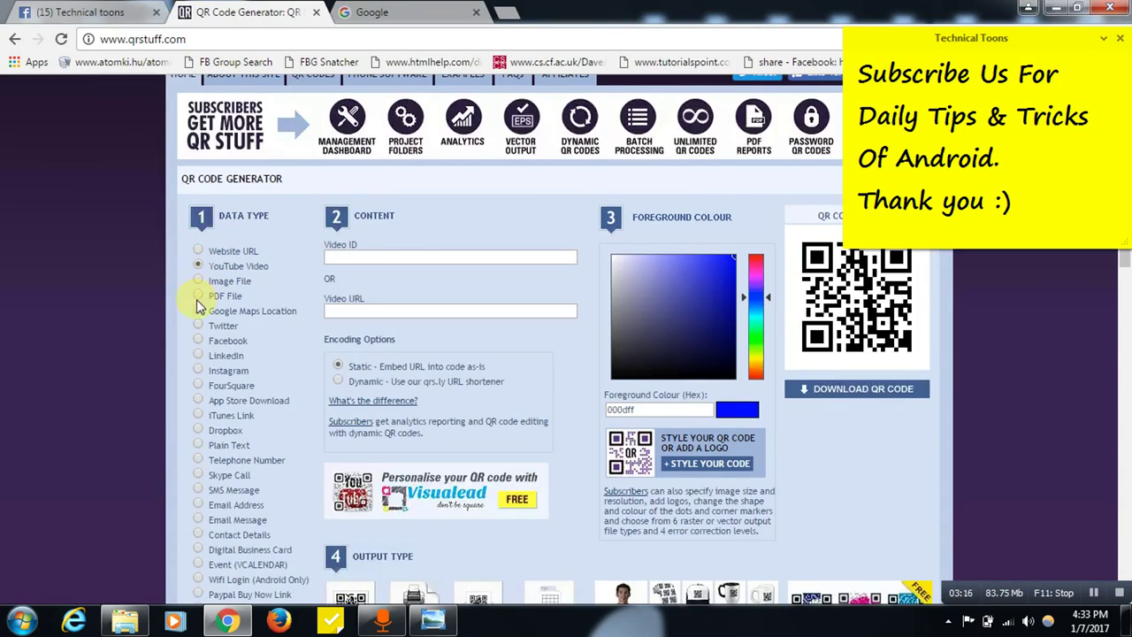
left_click(198, 340)
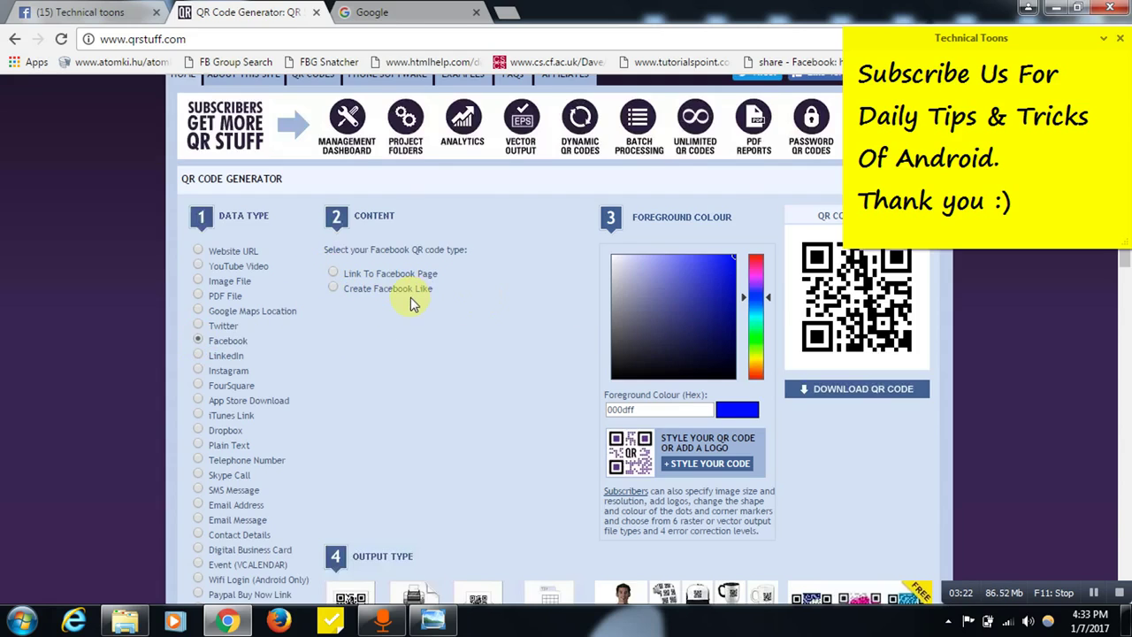
left_click(334, 291)
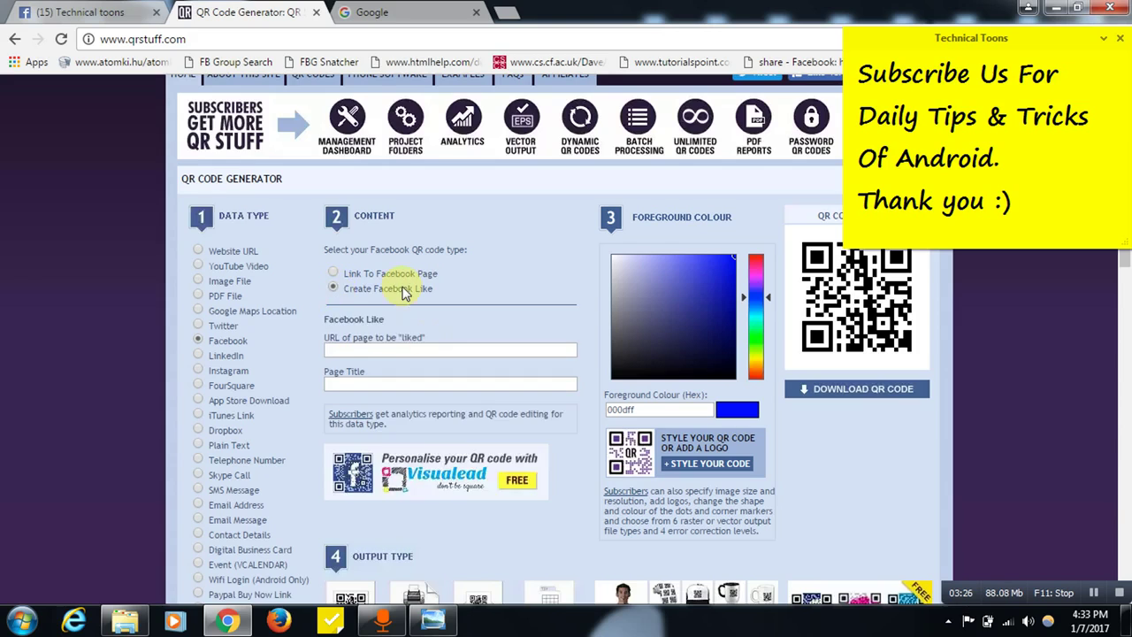
scroll(371, 343, "down", 1)
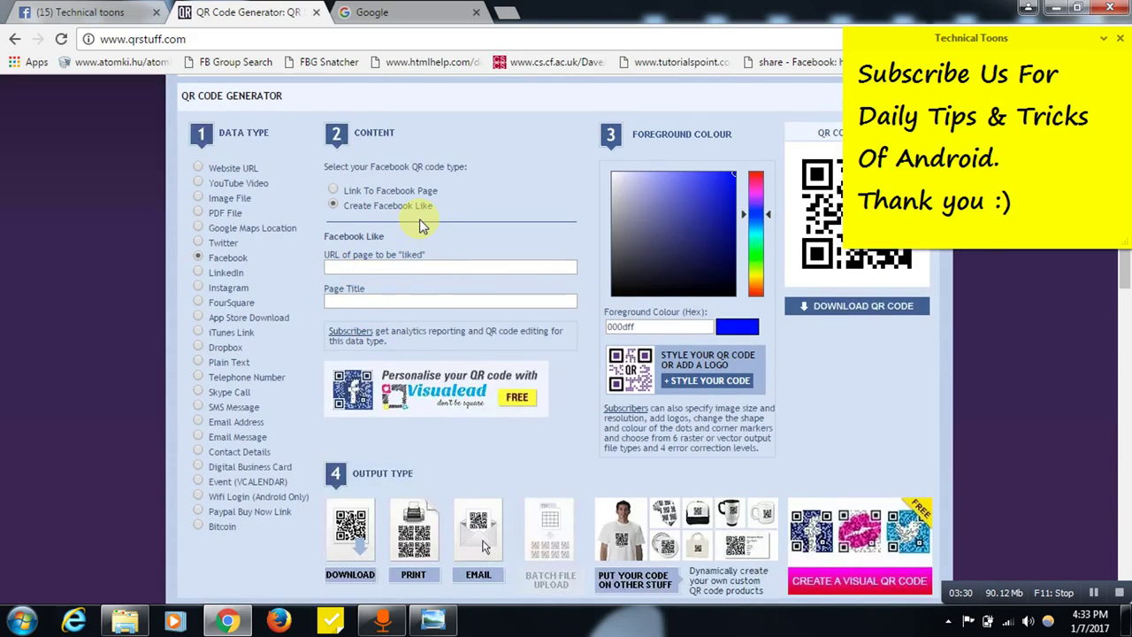
scroll(421, 226, "up", 2)
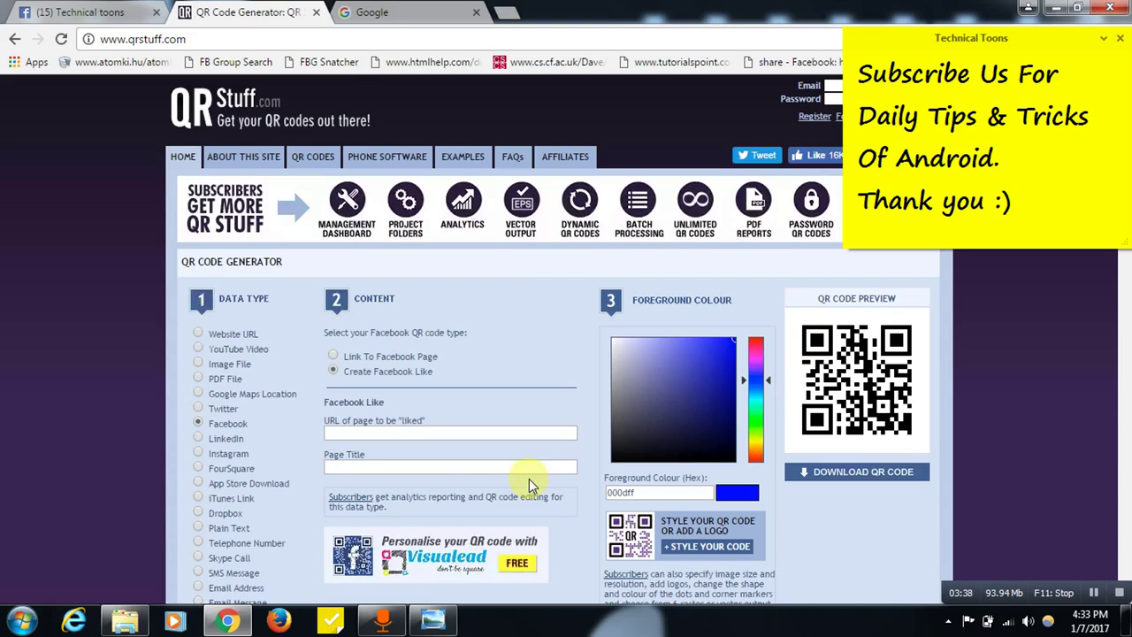
left_click(433, 621)
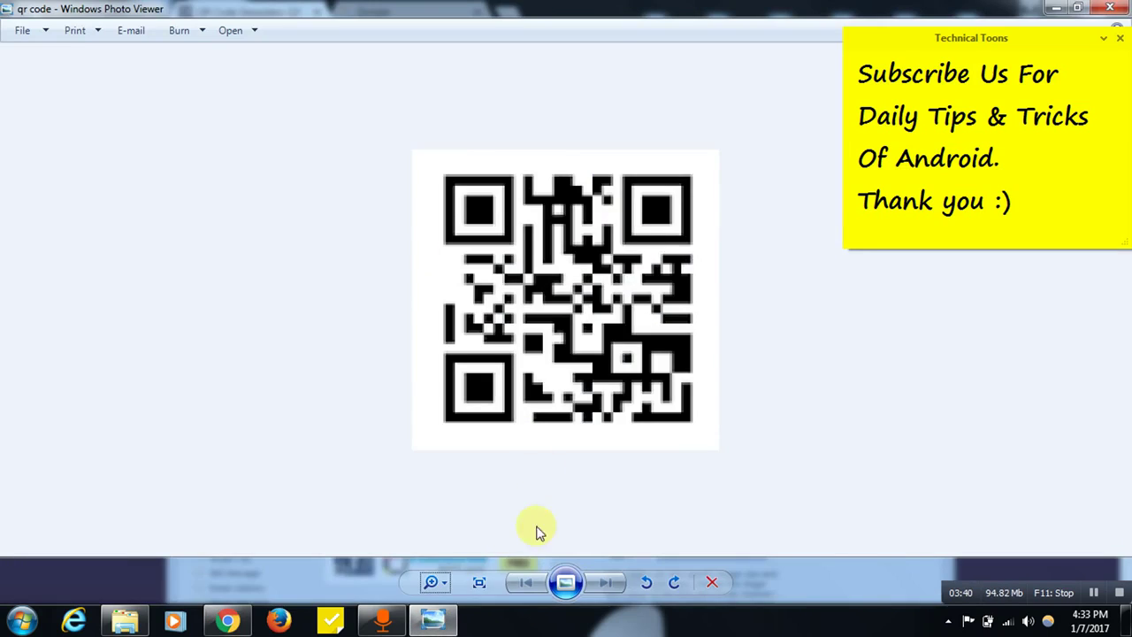
Minimise Photo Viewer and bring up the Start menu.
left_click(432, 621)
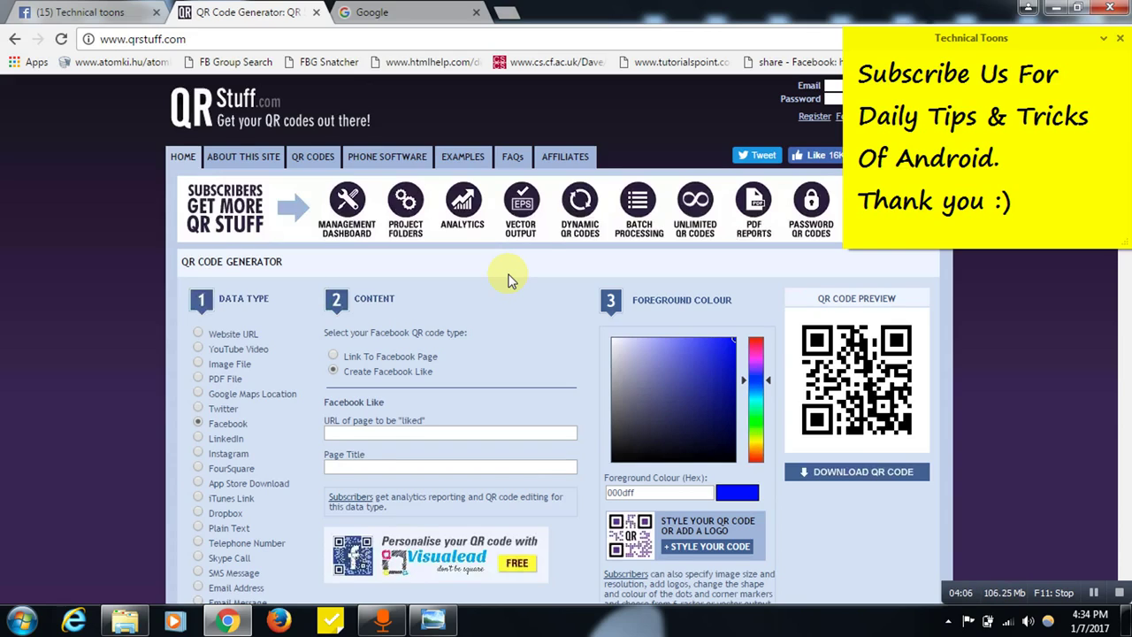
left_click(22, 620)
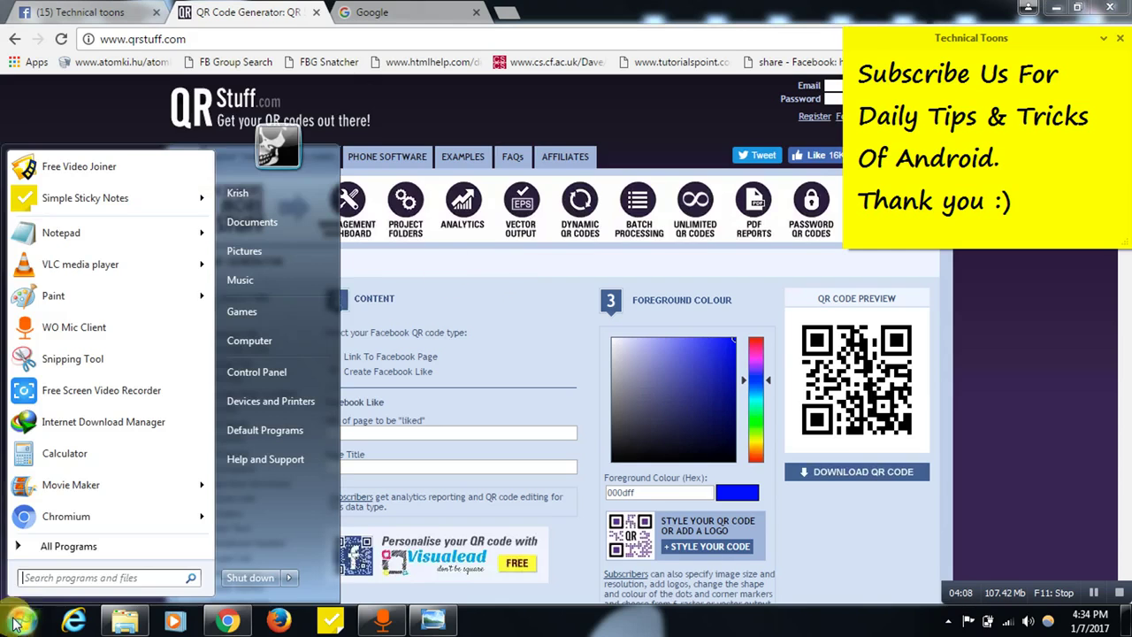
Open the 'subscribe link' note in Notepad and copy its Android app link.
mouse_move(203, 232)
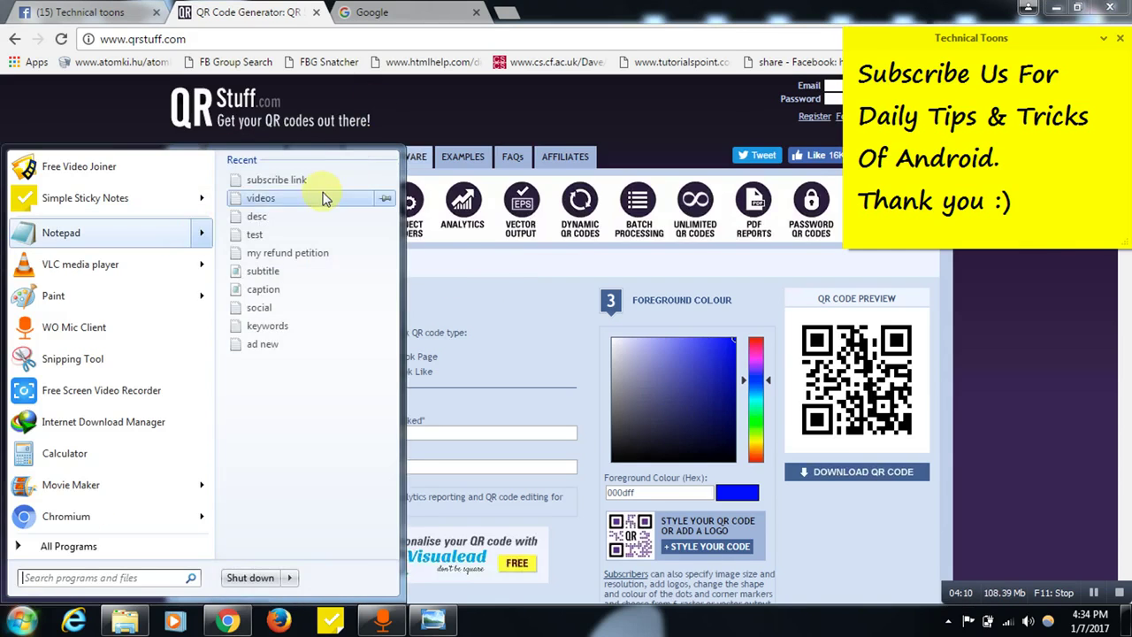
left_click(292, 181)
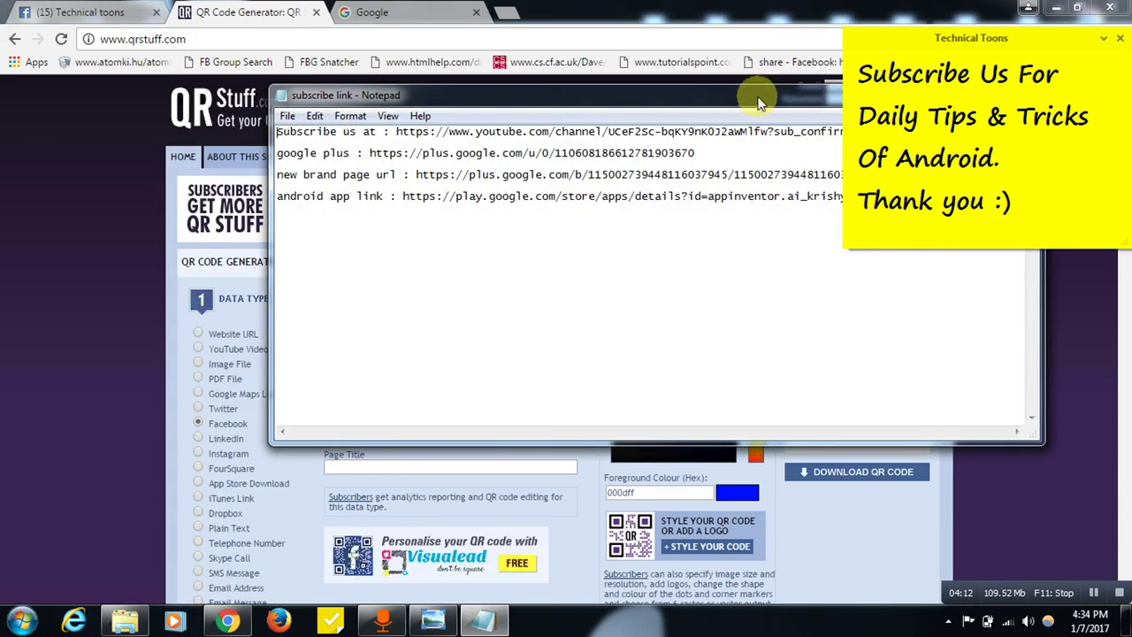
left_click_drag(755, 97, 713, 267)
left_click_drag(966, 366, 363, 366)
right_click(363, 366)
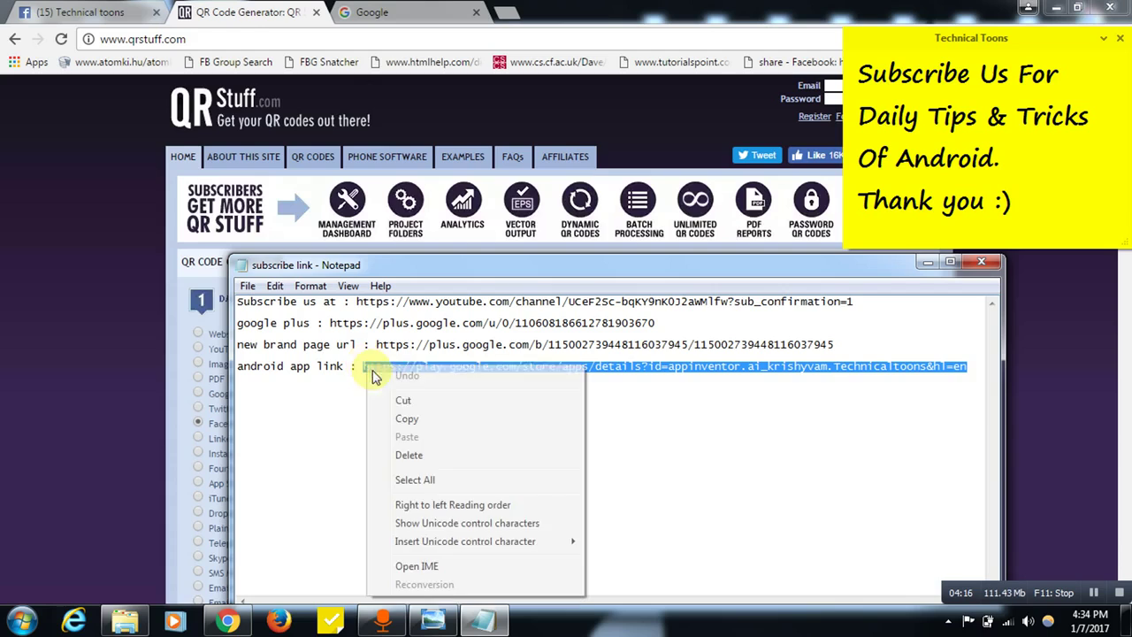
left_click(402, 421)
Paste the app link into the Google tab's address bar and load it.
left_click(416, 13)
right_click(428, 35)
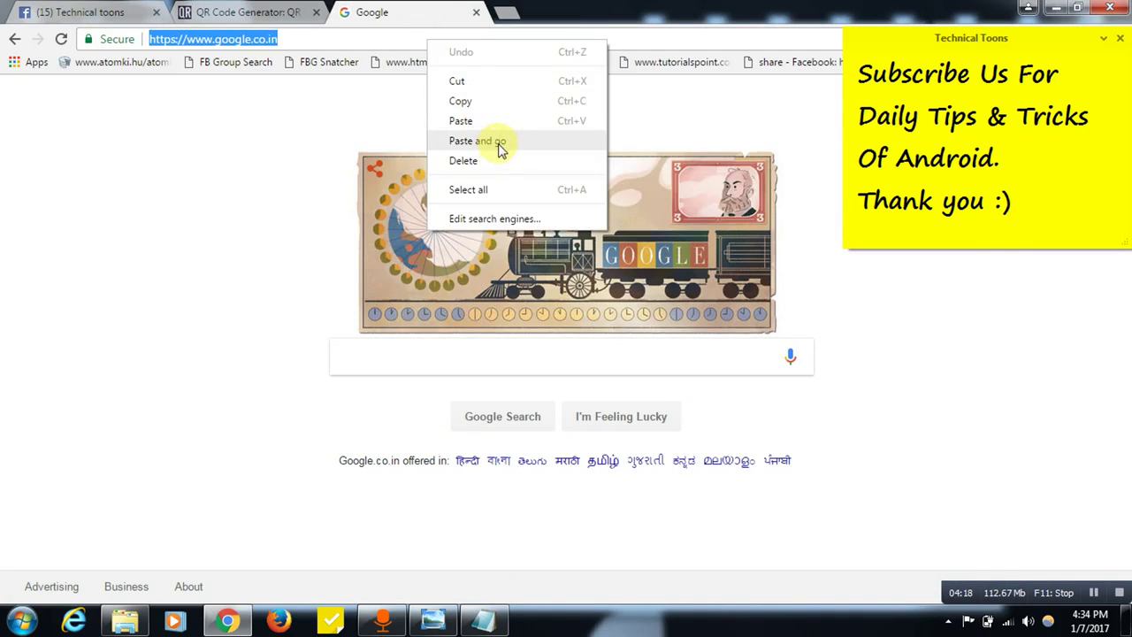
left_click(491, 140)
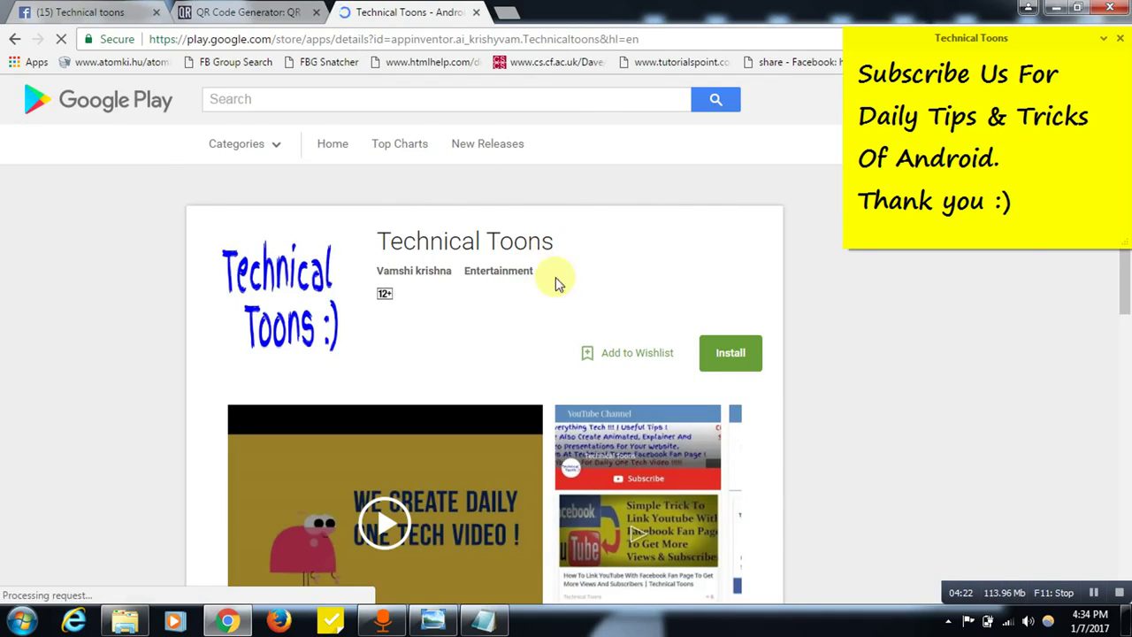
Highlight the Technical Toons app title on Google Play, then return to the QR Code Generator tab.
left_click_drag(571, 245, 378, 240)
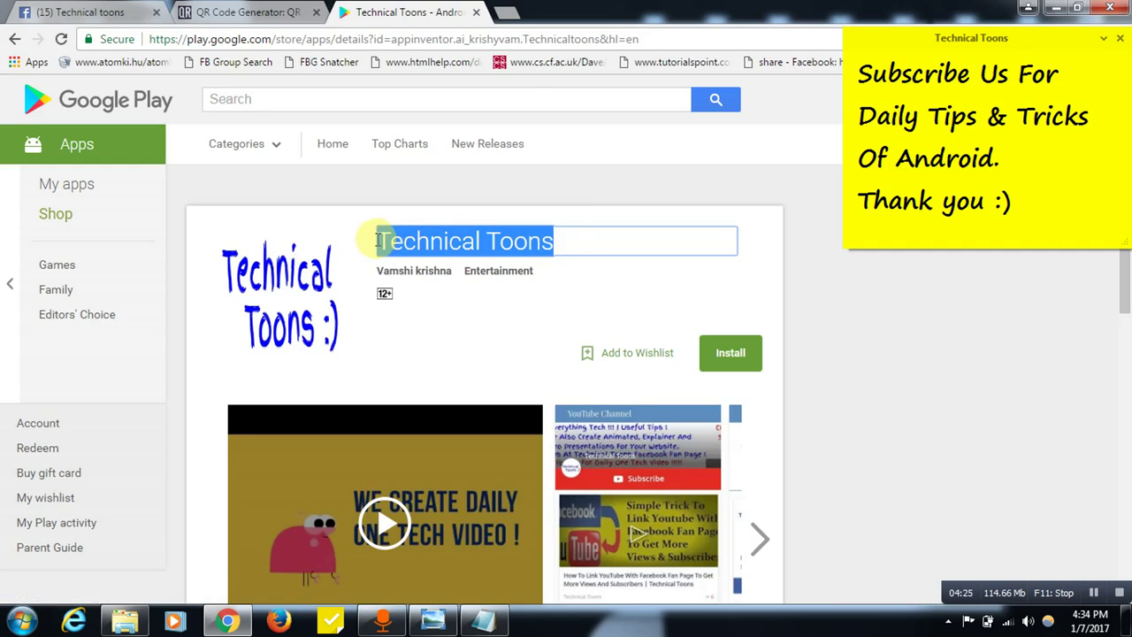
left_click(503, 341)
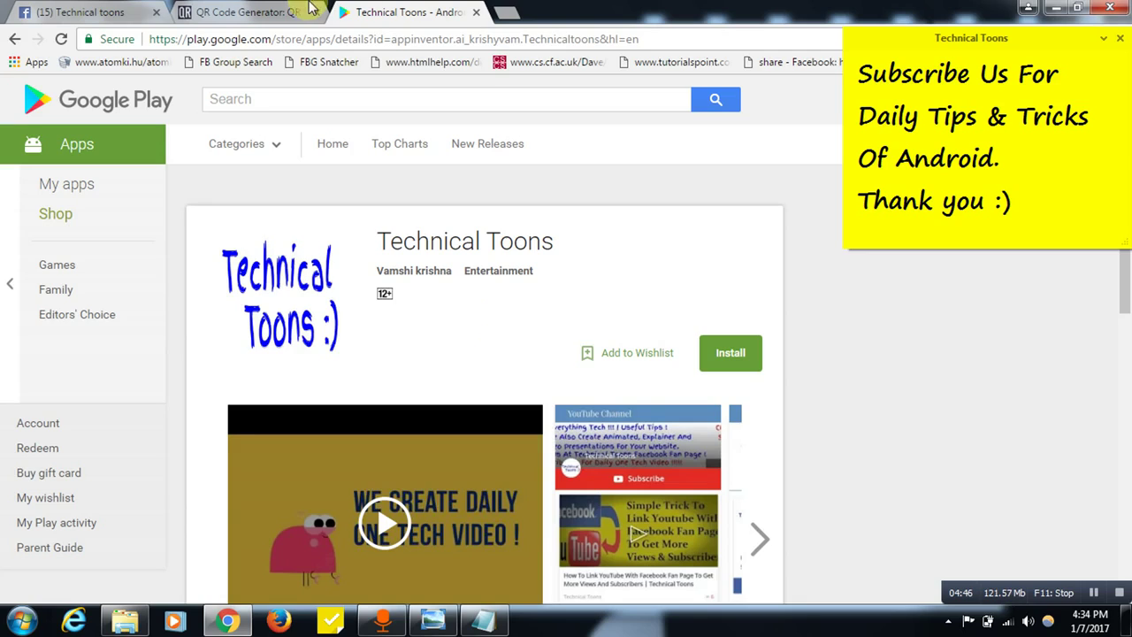
left_click(247, 12)
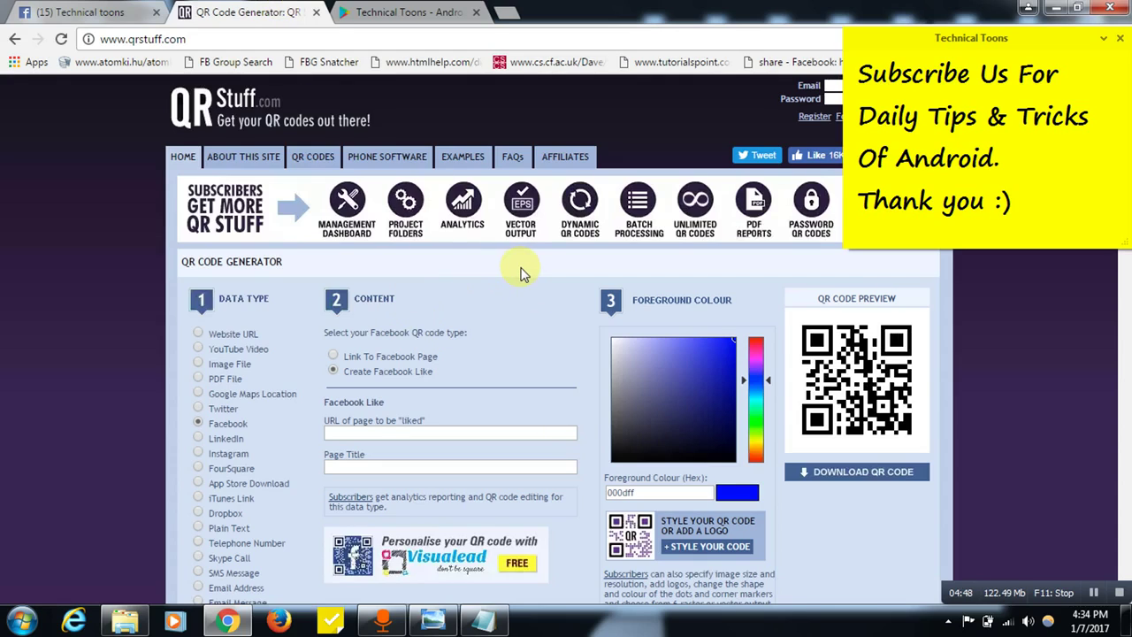